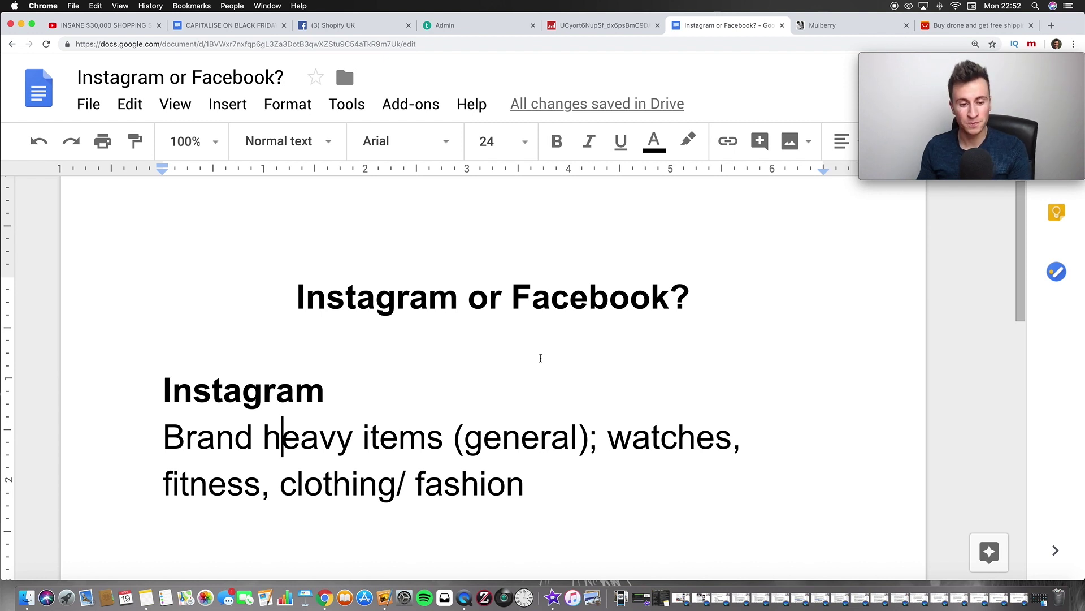
# - Place the cursor in the Instagram line 'Brand heavy items (general); watches, fitness, clothing/ fashion'
pyautogui.click(483, 436)
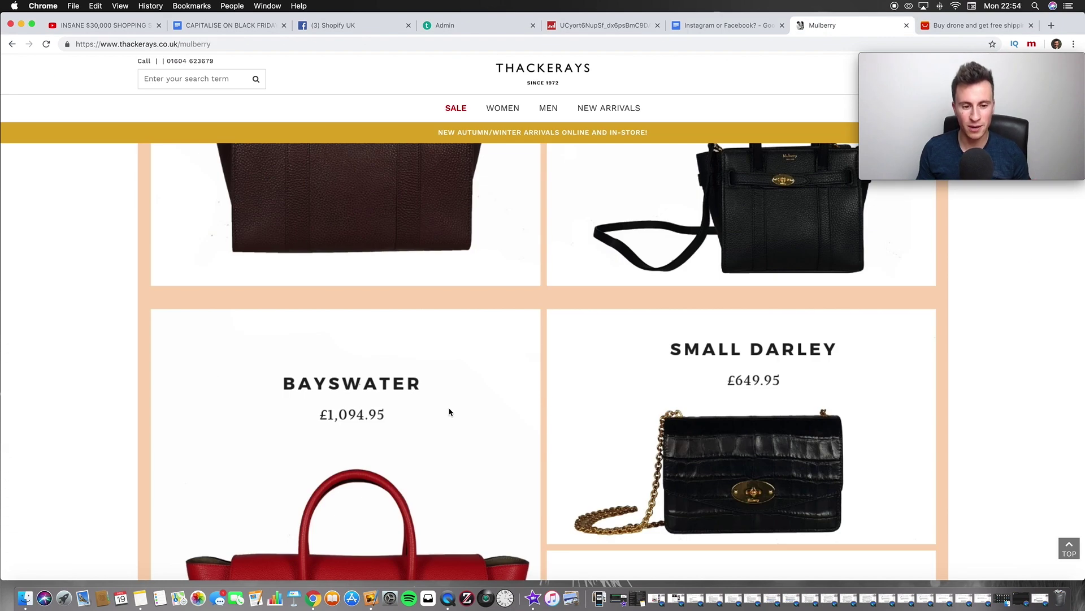
pyautogui.scroll(-5, 450, 412)
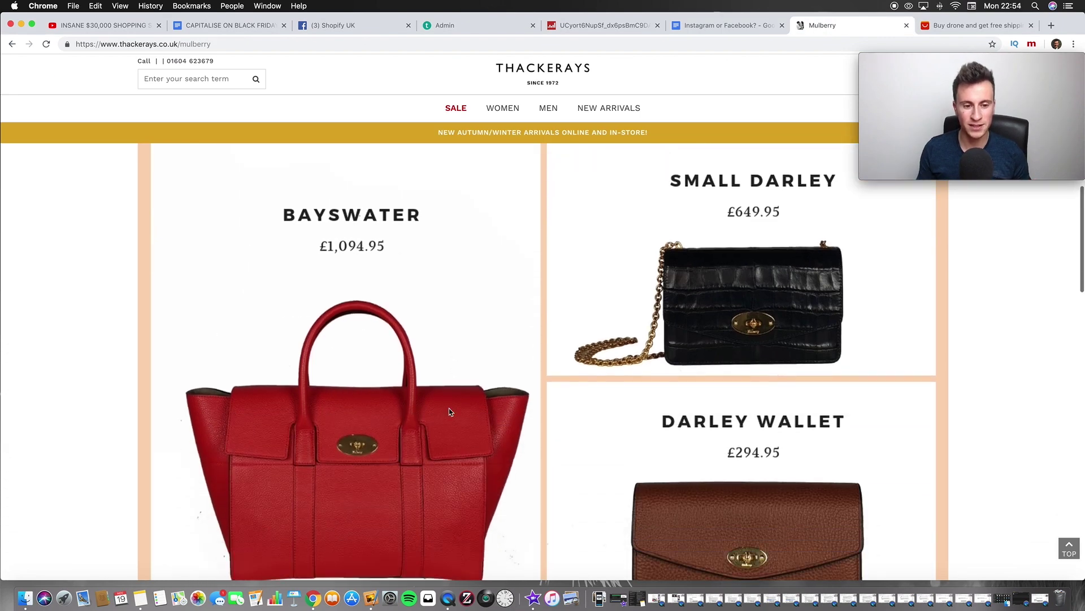
pyautogui.scroll(2, 450, 411)
pyautogui.scroll(8, 450, 411)
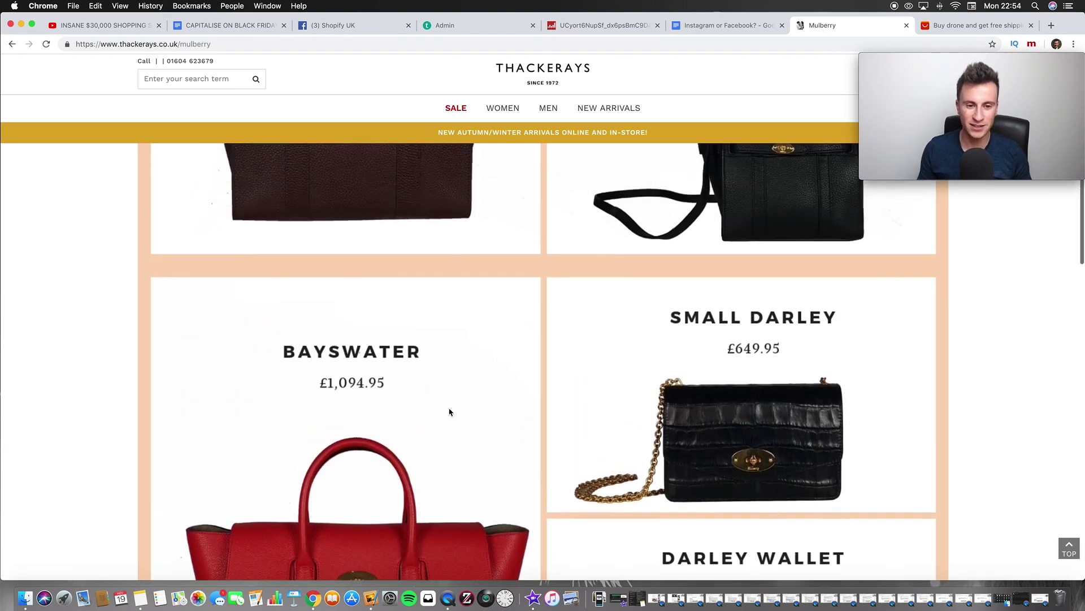
pyautogui.scroll(-5, 450, 412)
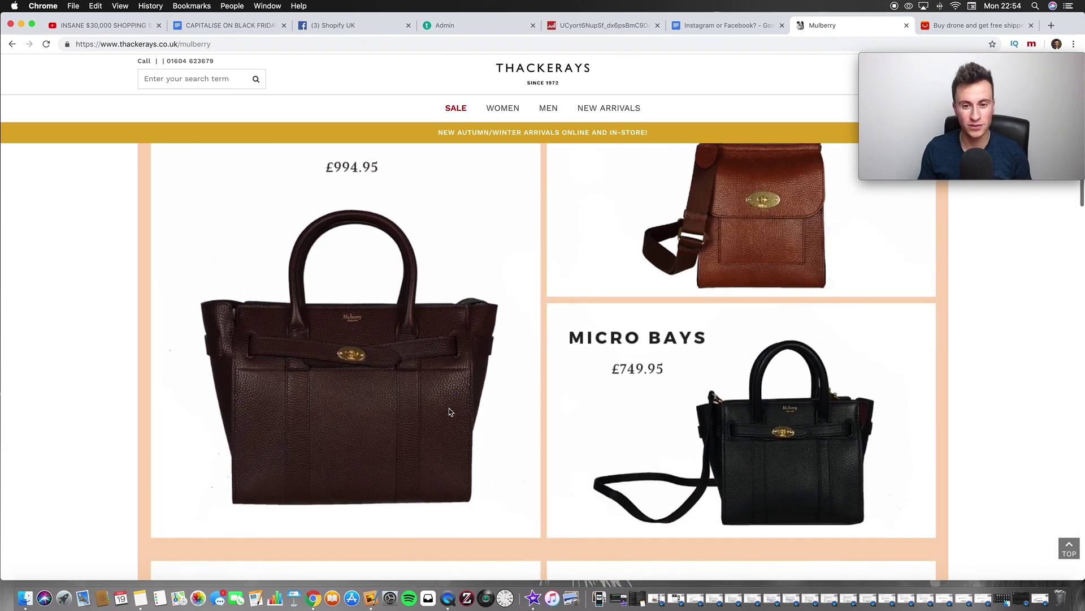
pyautogui.scroll(-3, 450, 411)
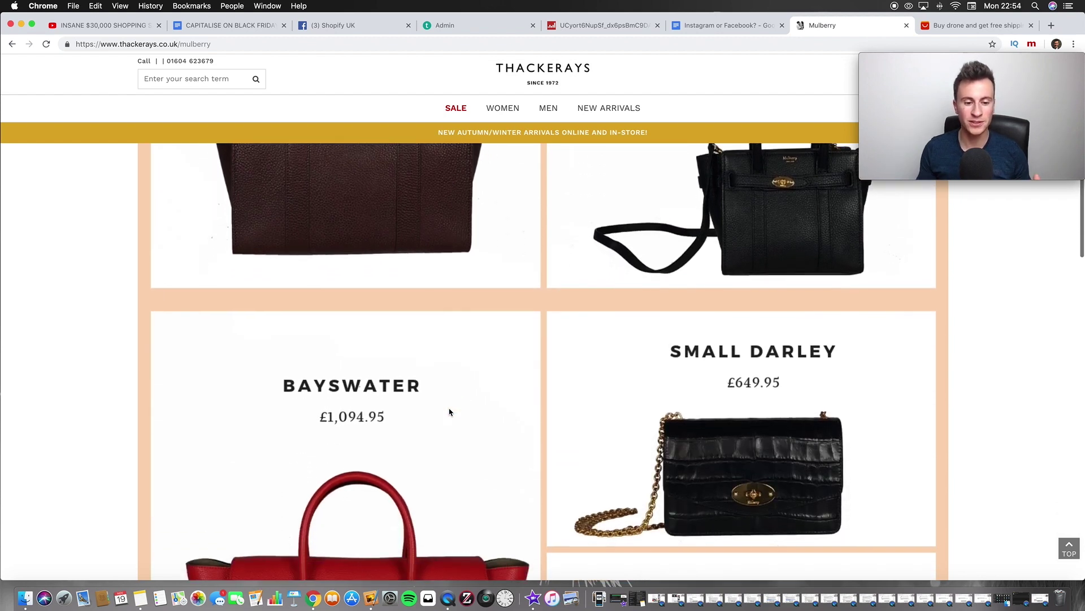
pyautogui.scroll(4, 450, 412)
pyautogui.scroll(2, 450, 412)
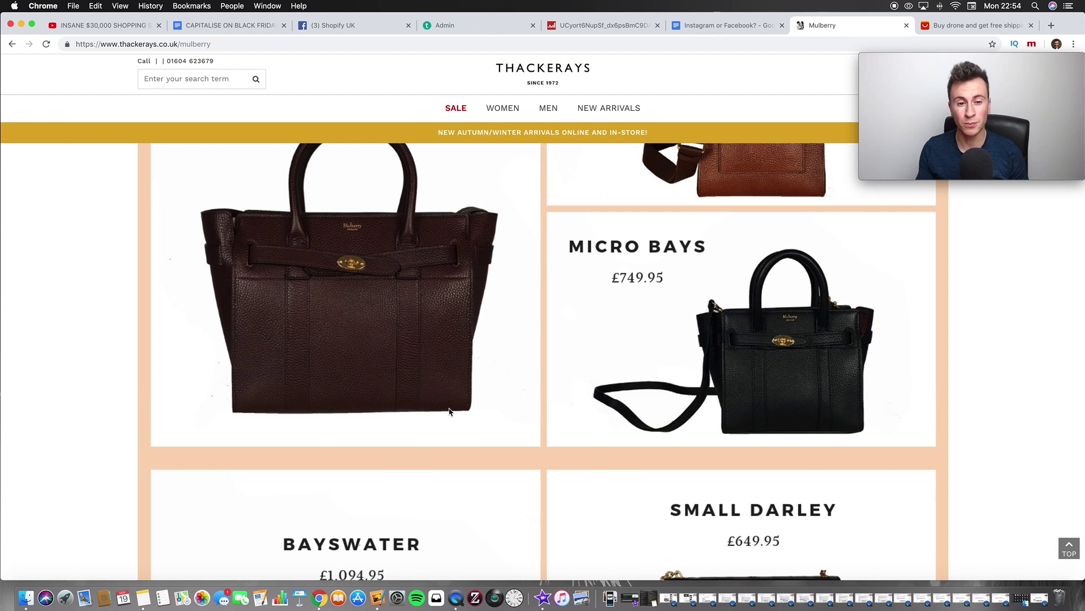
pyautogui.click(972, 25)
# - Replace the drone search on AliExpress with 'leather handbags'
pyautogui.click(386, 141)
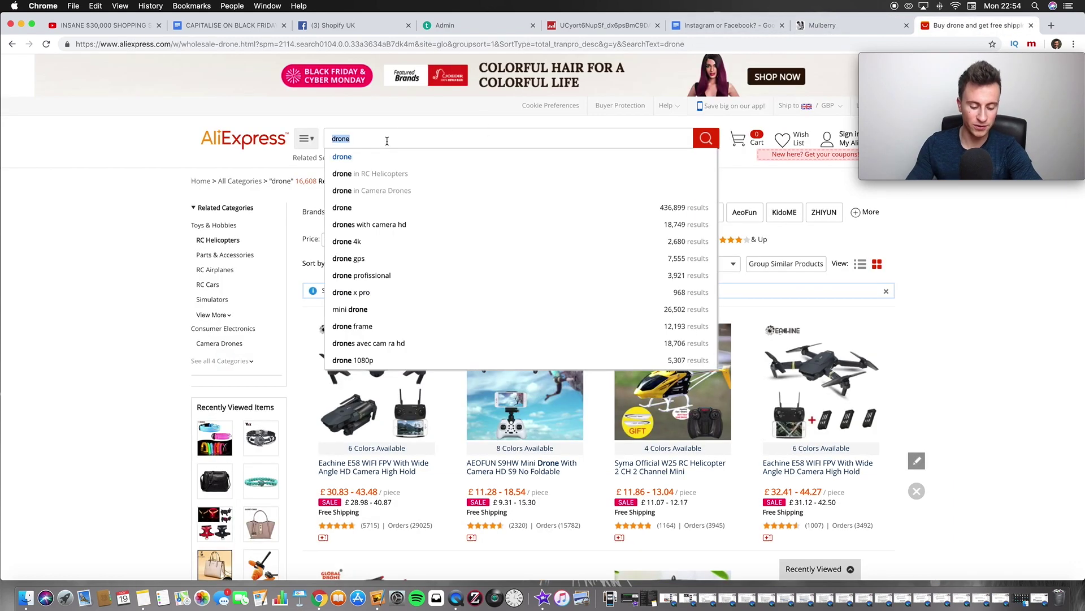
pyautogui.write('leather')
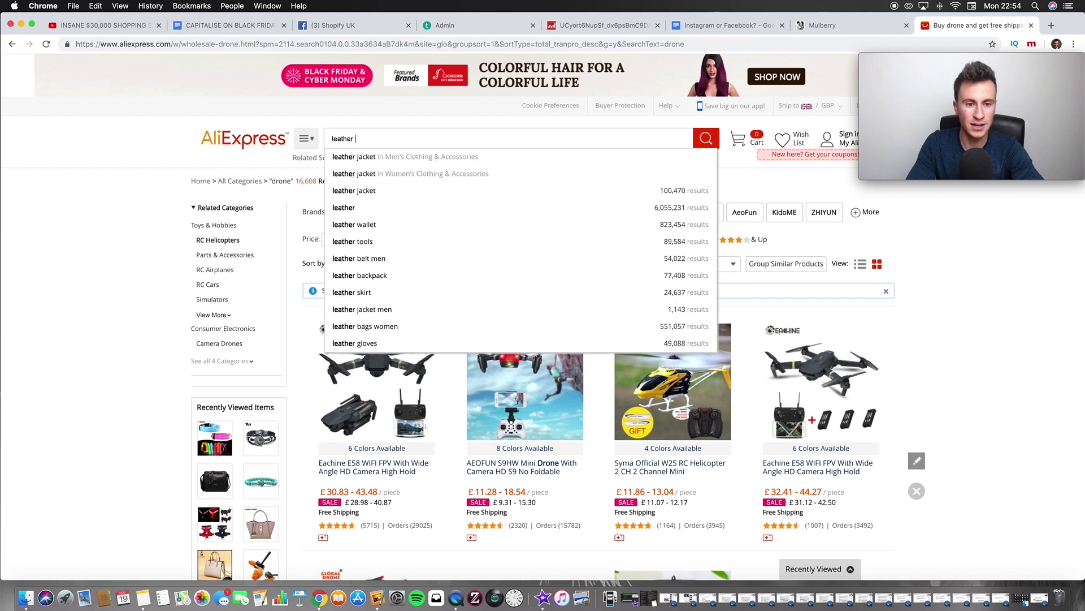
pyautogui.write(' han')
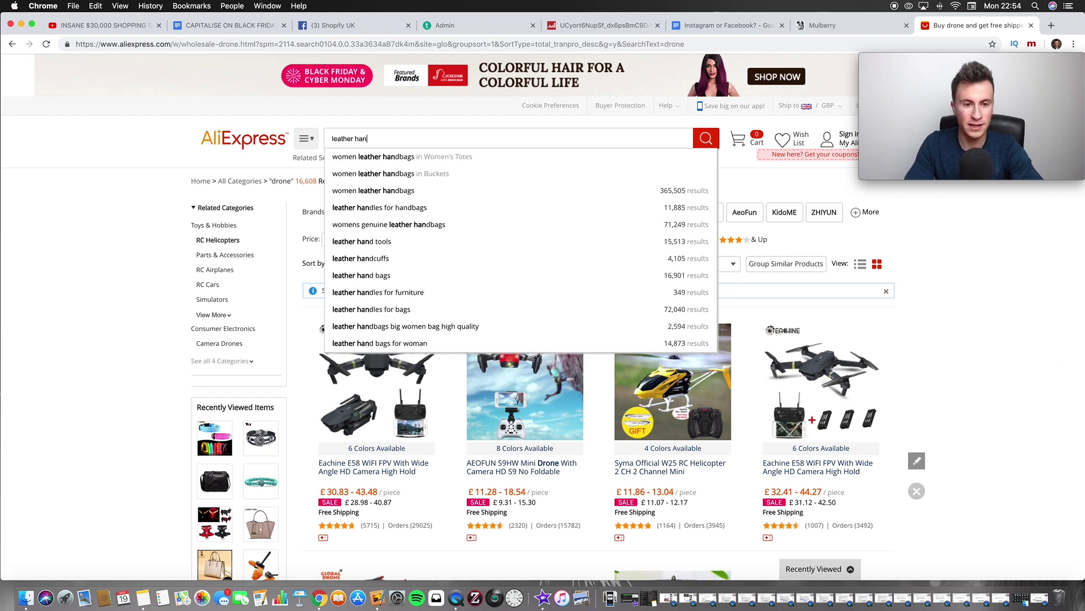
pyautogui.write('dbags')
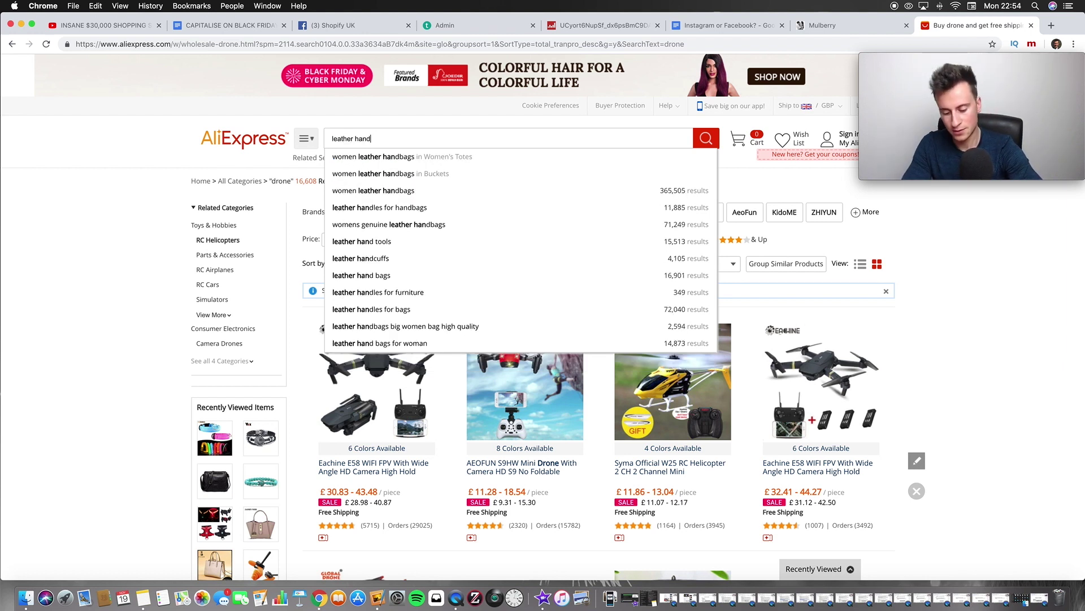
pyautogui.press('Return')
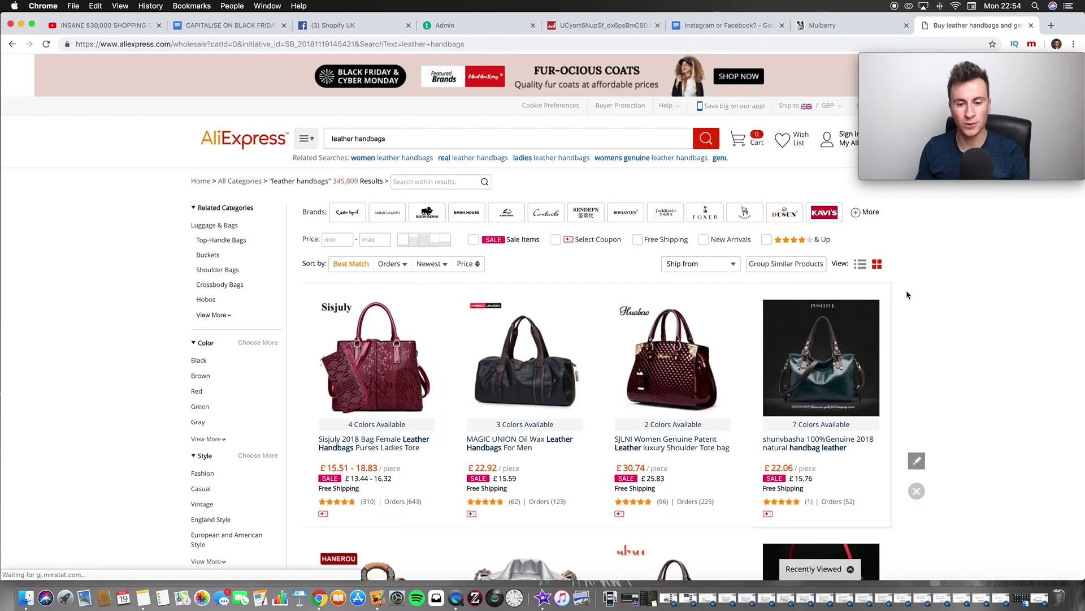
# - Filter the leather handbag results to Black, browse the listings, then return to the document
pyautogui.scroll(-2, 135, 390)
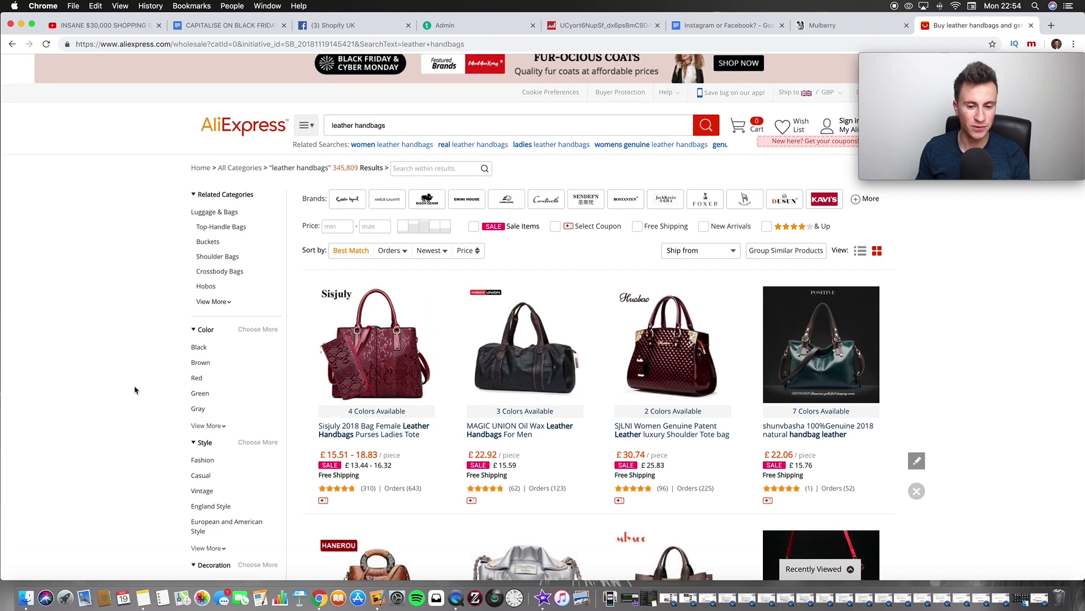
pyautogui.scroll(-3, 149, 382)
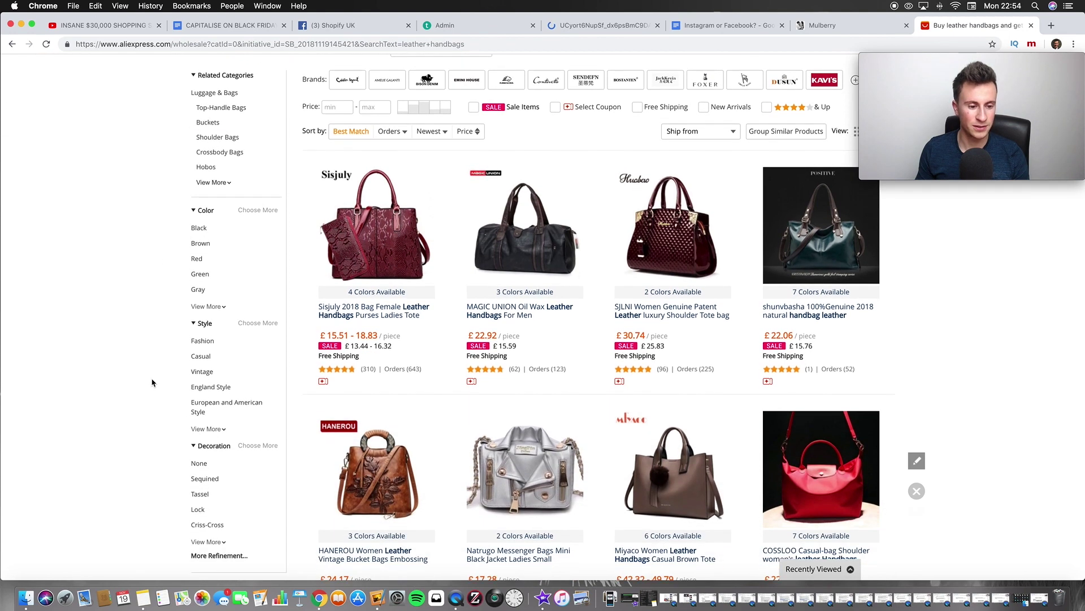
pyautogui.click(201, 203)
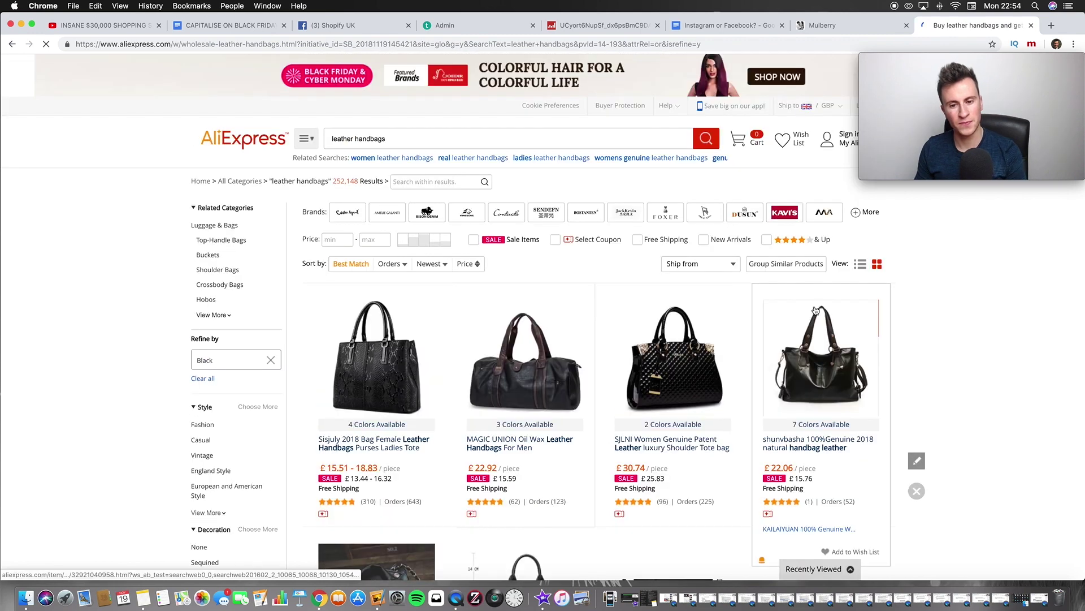
pyautogui.scroll(-5, 972, 358)
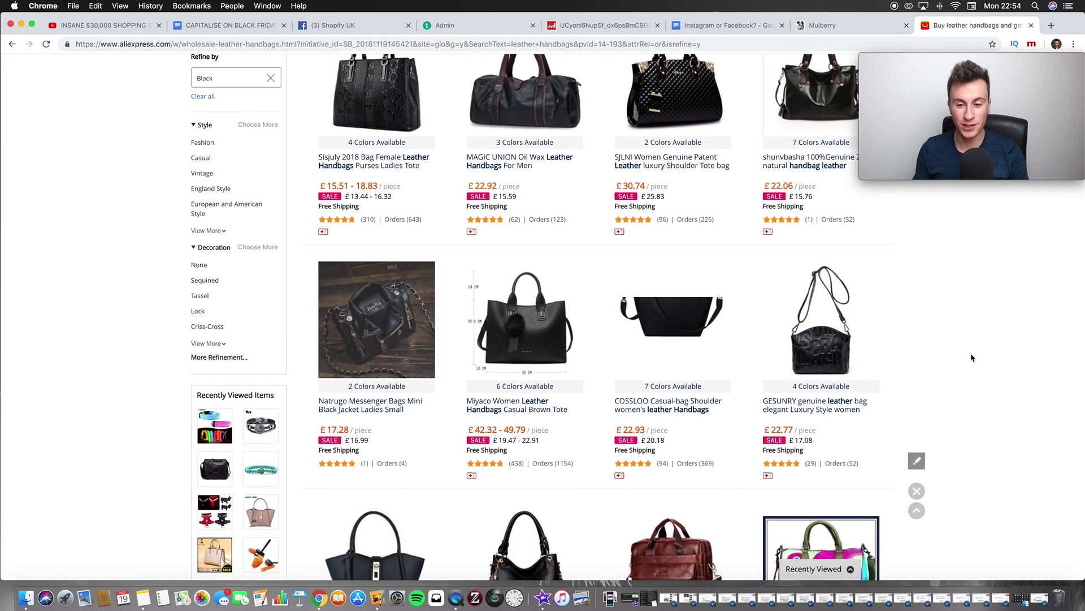
pyautogui.scroll(-6, 972, 357)
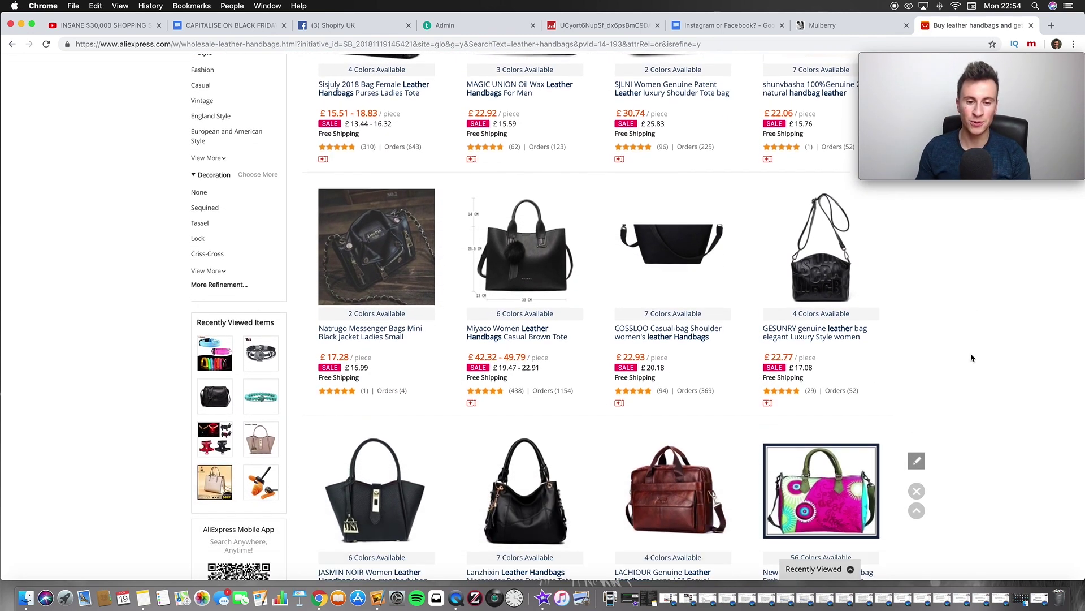
pyautogui.scroll(-1, 972, 357)
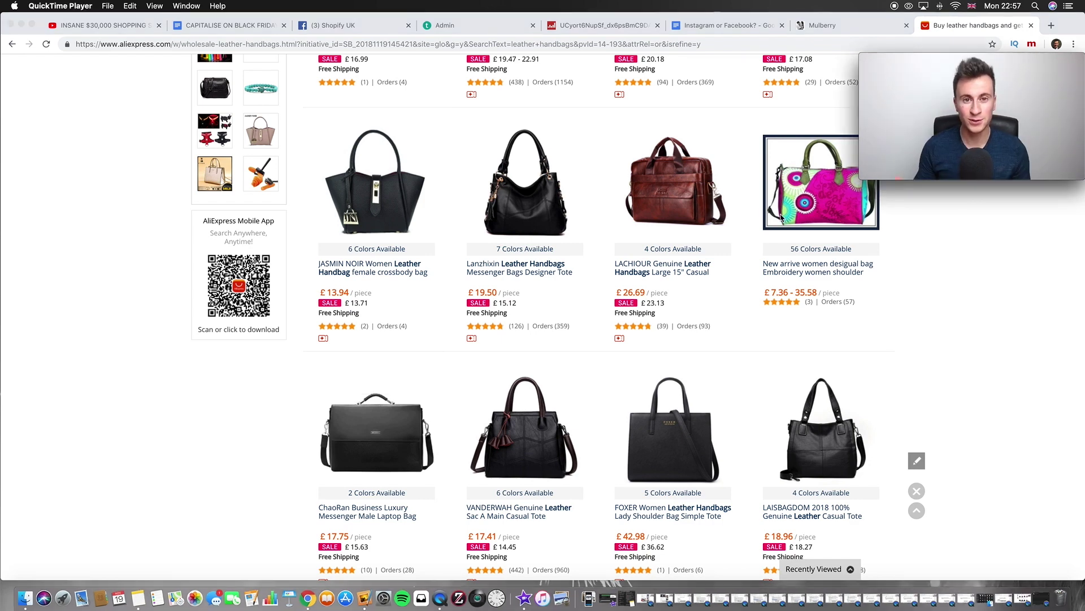
pyautogui.click(720, 30)
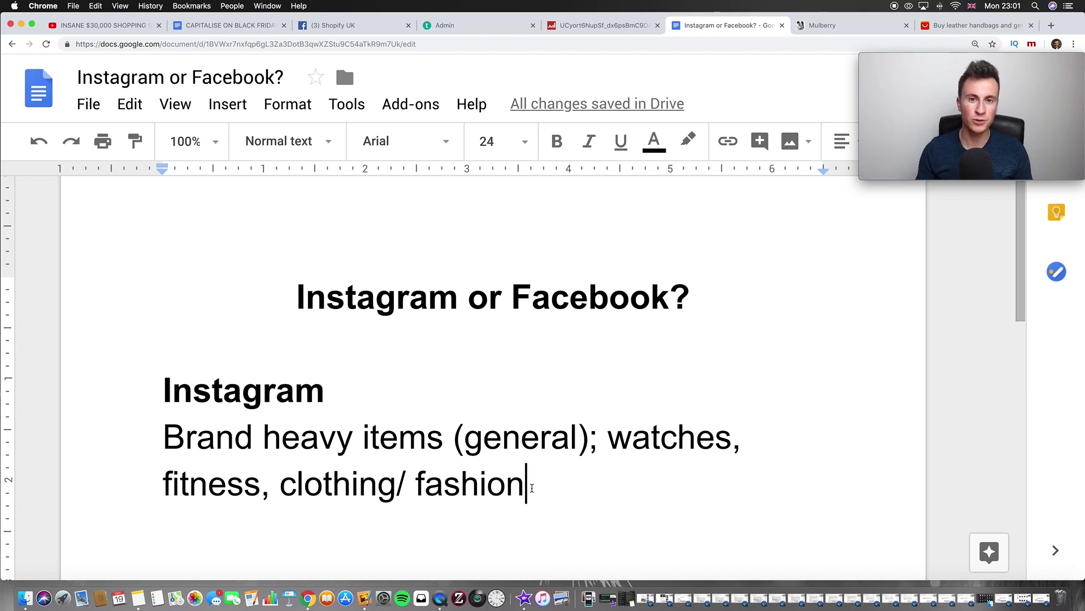
pyautogui.press('super+Tab')
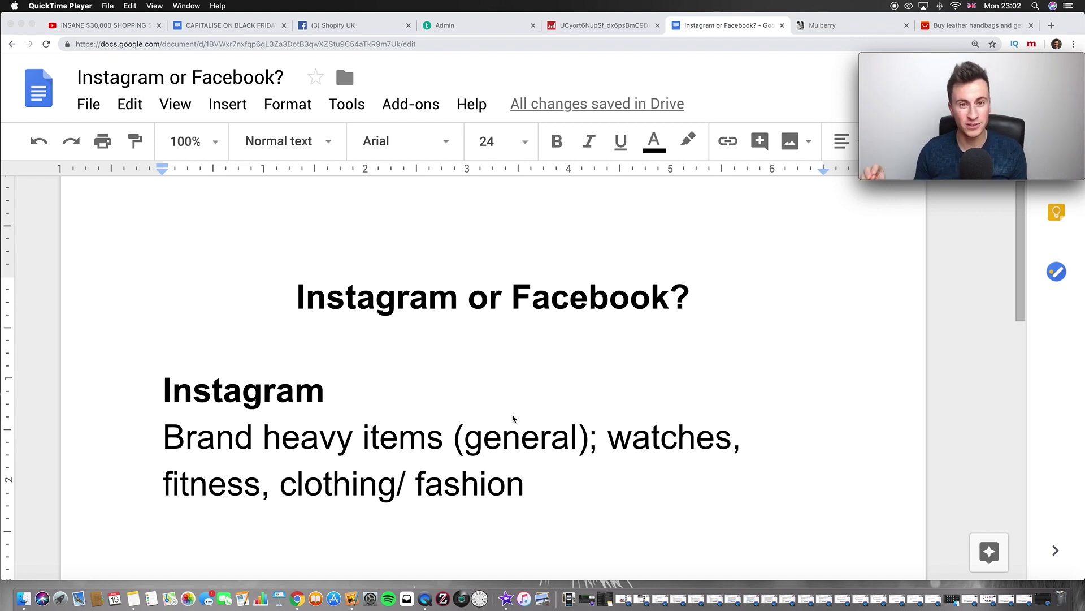
pyautogui.click(551, 473)
pyautogui.scroll(-1, 551, 474)
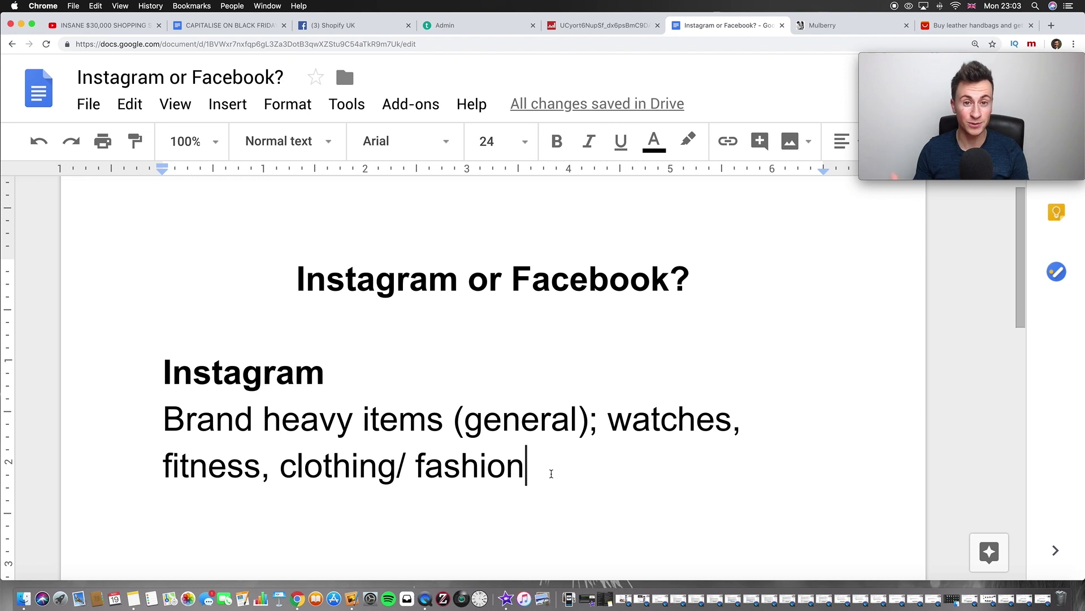
pyautogui.scroll(-10, 451, 452)
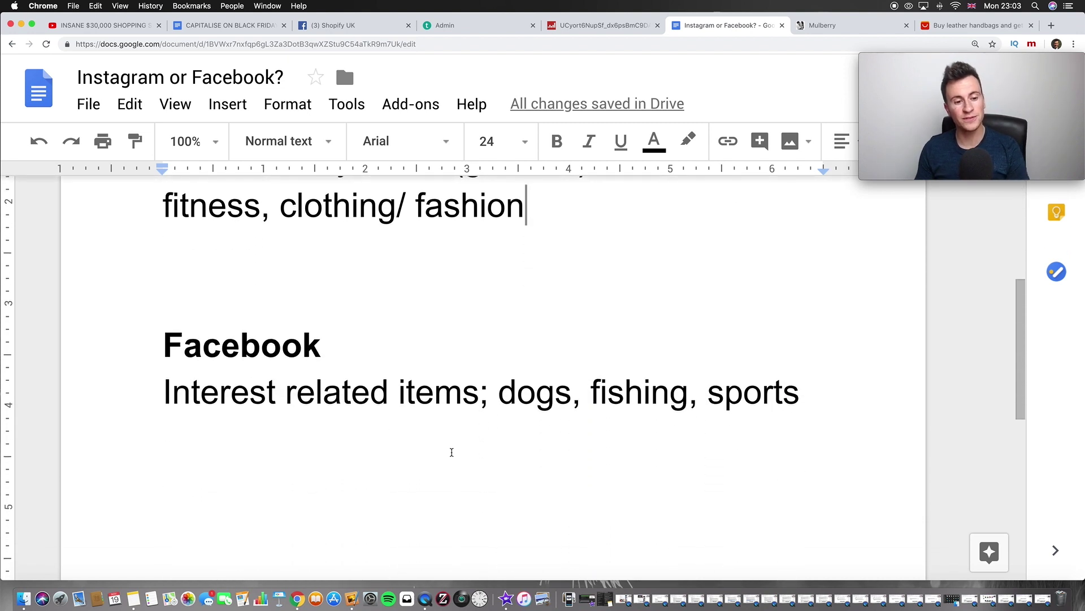
# - Switch to the 'Buy leather handbags' AliExpress tab with the black-filtered results
pyautogui.scroll(1, 452, 452)
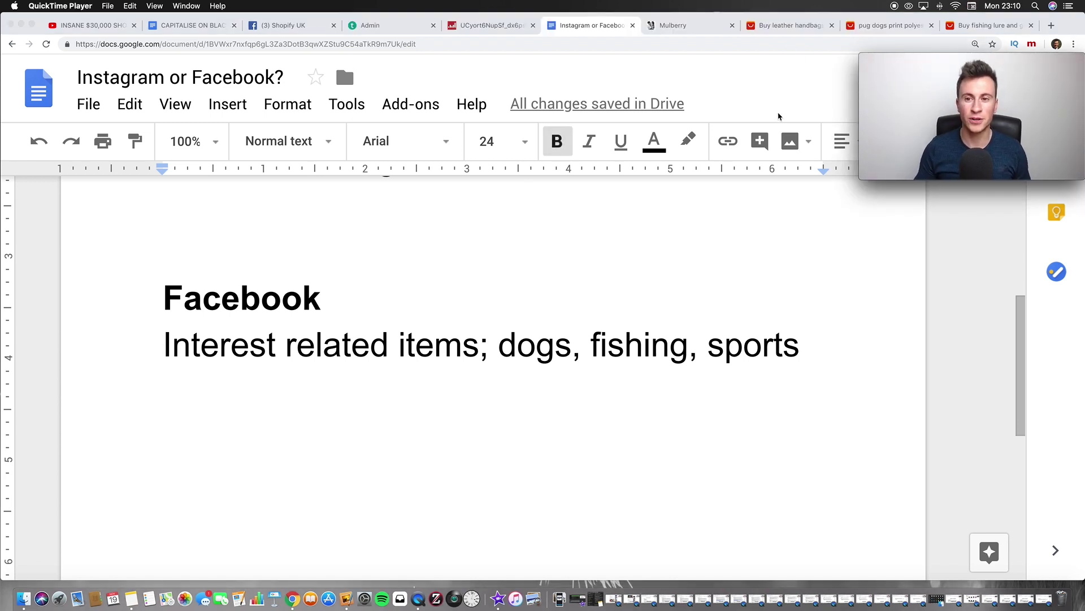
pyautogui.click(774, 28)
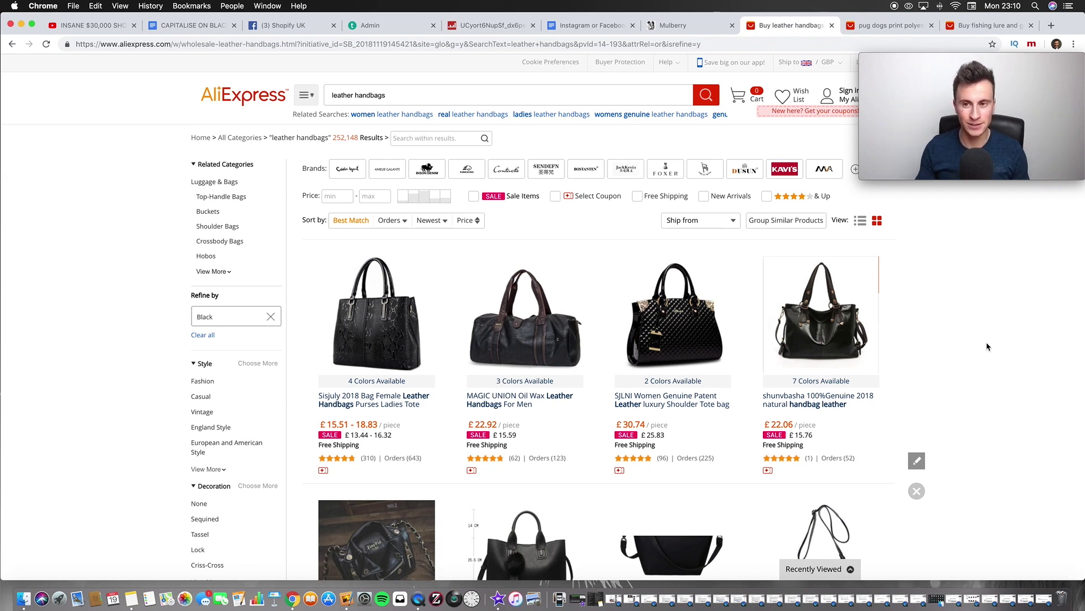
# - Look at the pug dog socks and fishing lure tabs, then go back to the Google Doc
pyautogui.click(889, 26)
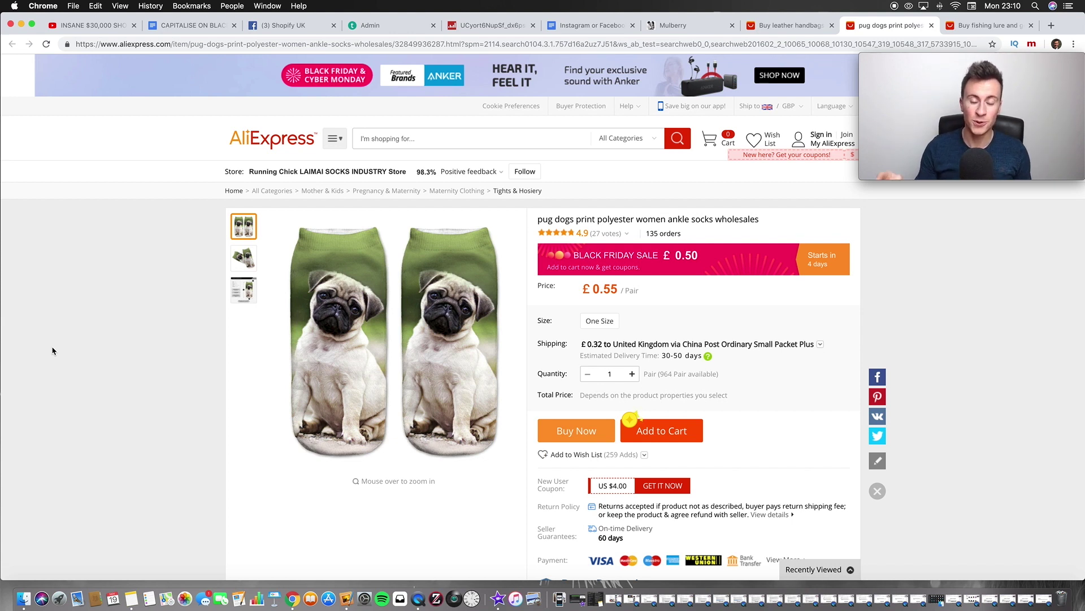
pyautogui.hotkey('ctrl', 'Tab')
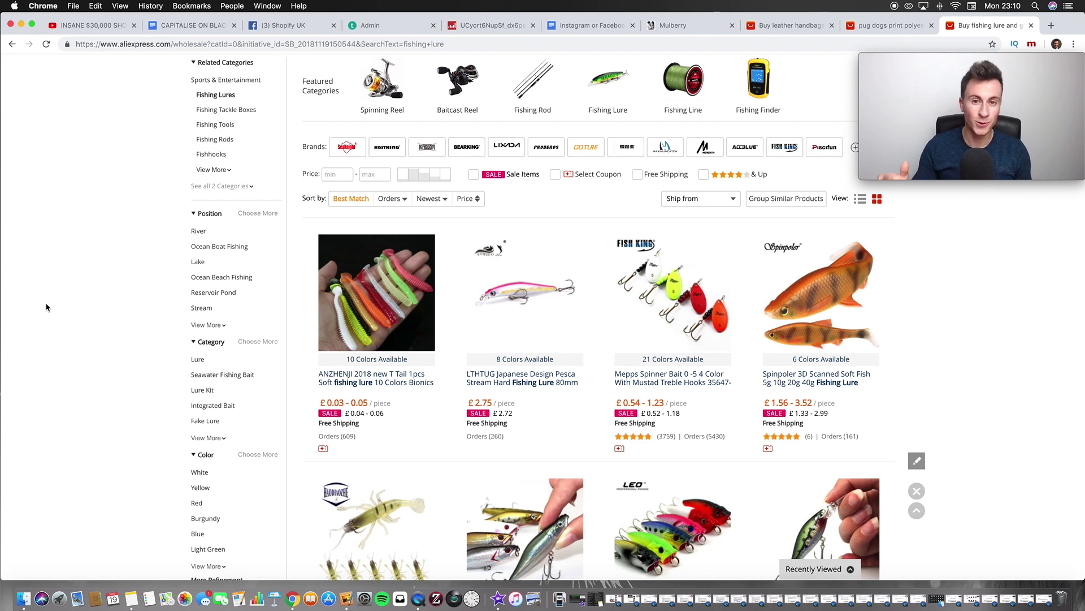
pyautogui.click(588, 24)
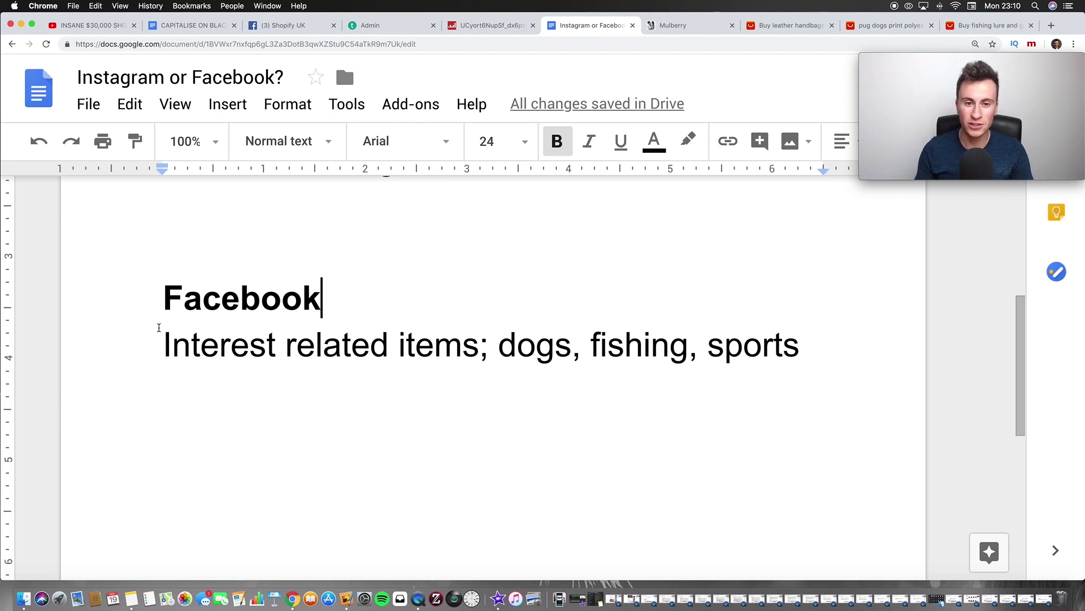
# - Delete the surplus blank line below 'fashion' so one empty line precedes the Facebook heading
pyautogui.scroll(5, 273, 323)
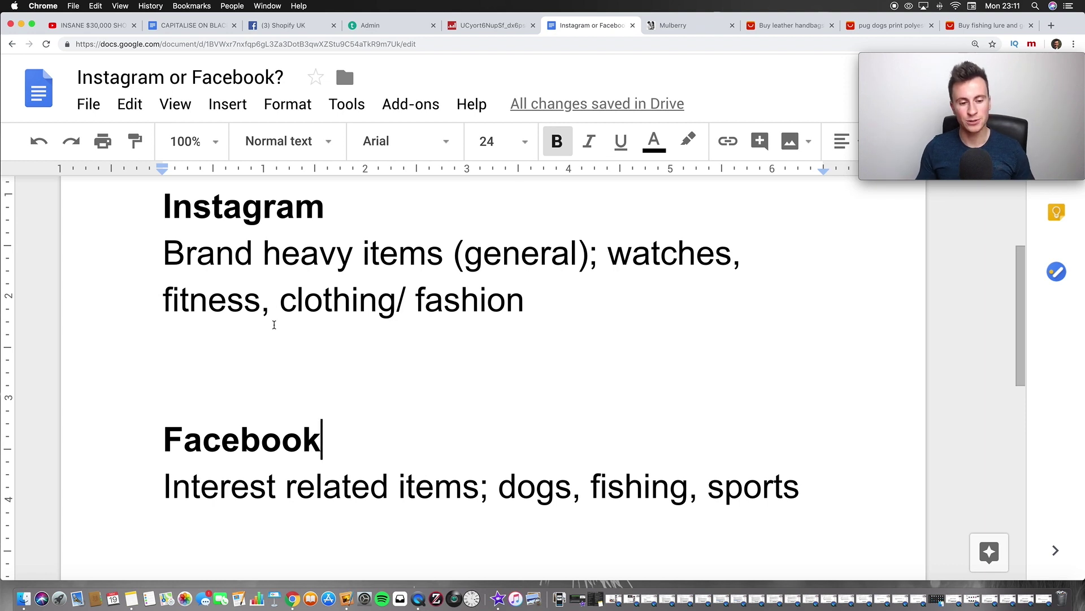
pyautogui.press('ctrl+super+Escape')
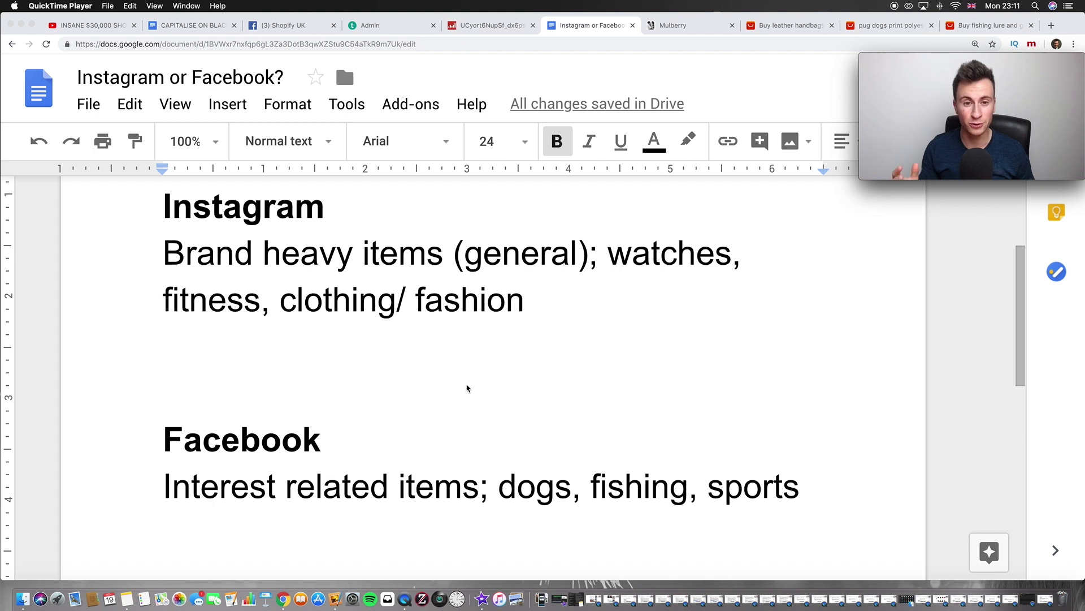
pyautogui.click(385, 374)
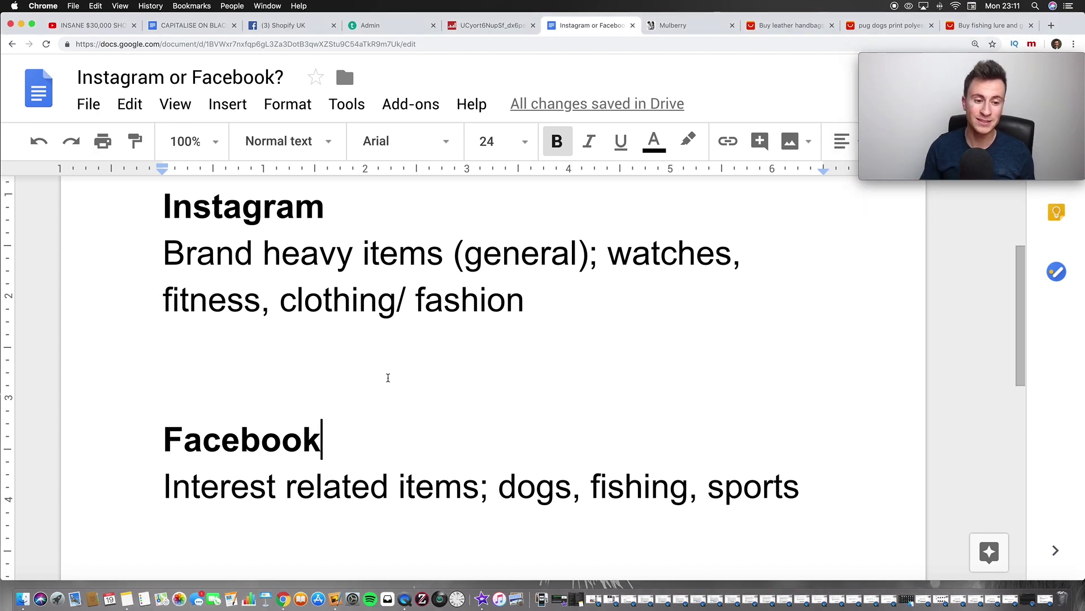
pyautogui.doubleClick(347, 366)
pyautogui.press('BackSpace')
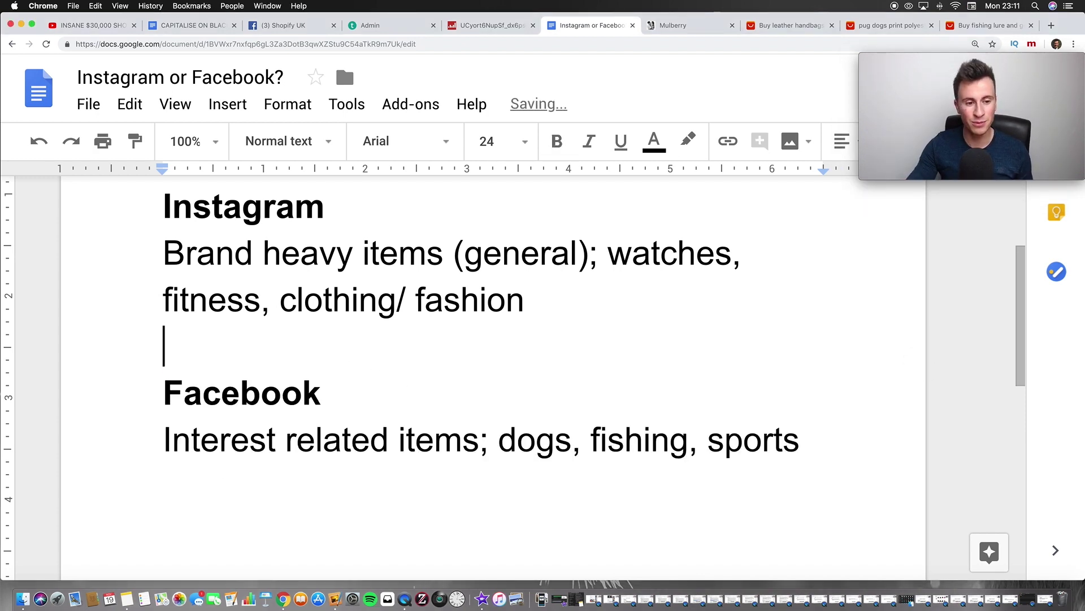
pyautogui.scroll(3, 347, 366)
pyautogui.scroll(-1, 509, 384)
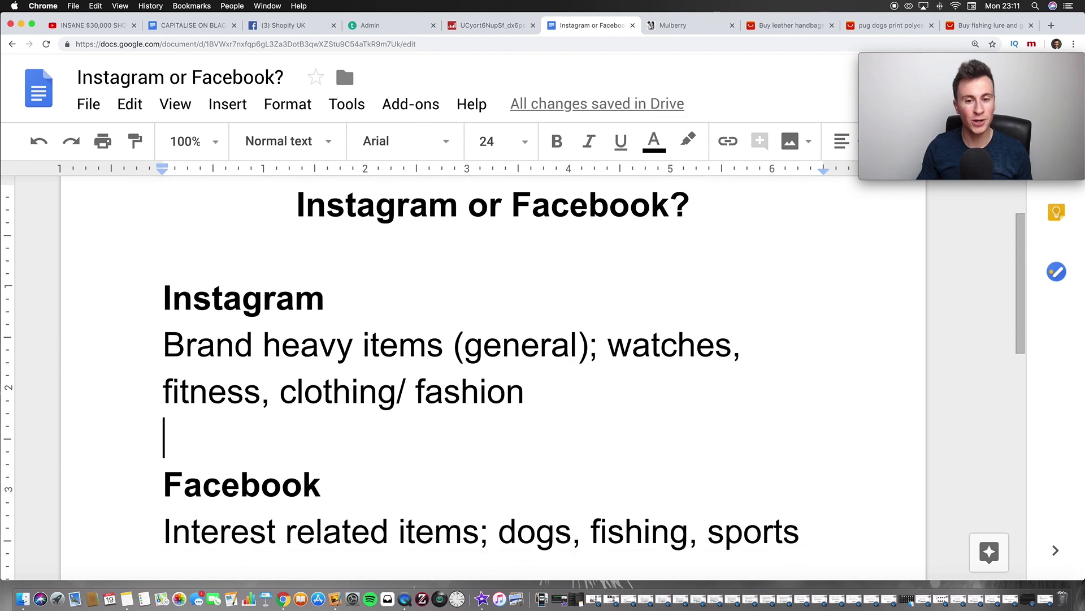